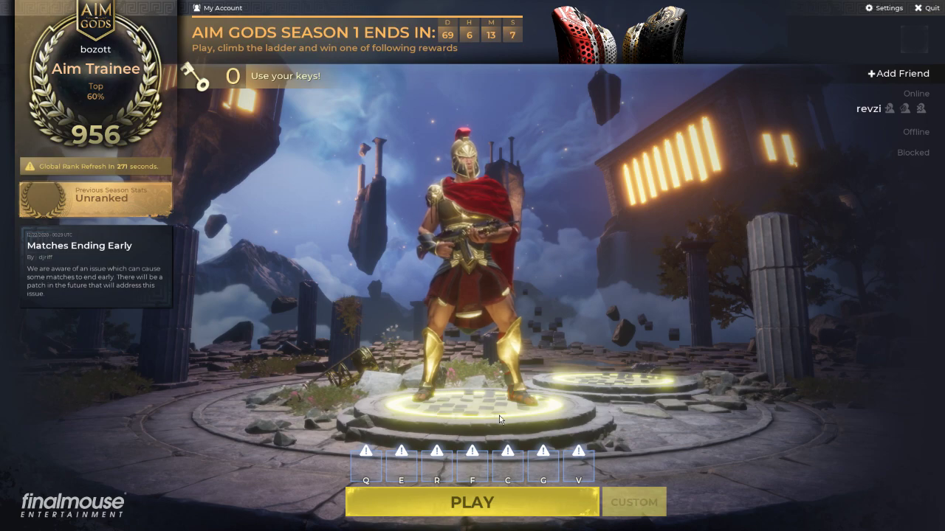
Switch to File Explorer and open Input.ini from the WindowsNoEditor folder in Notepad++.
key("alt+Tab")
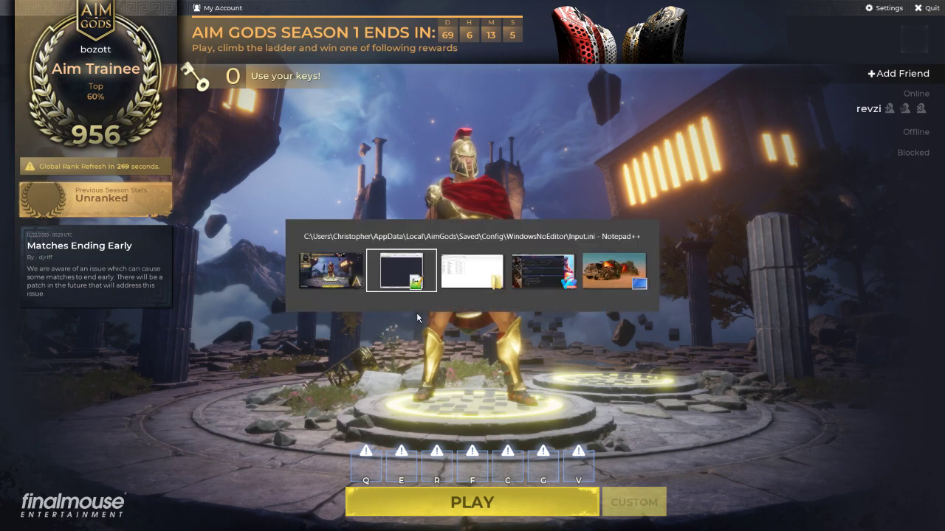
key("alt+Tab")
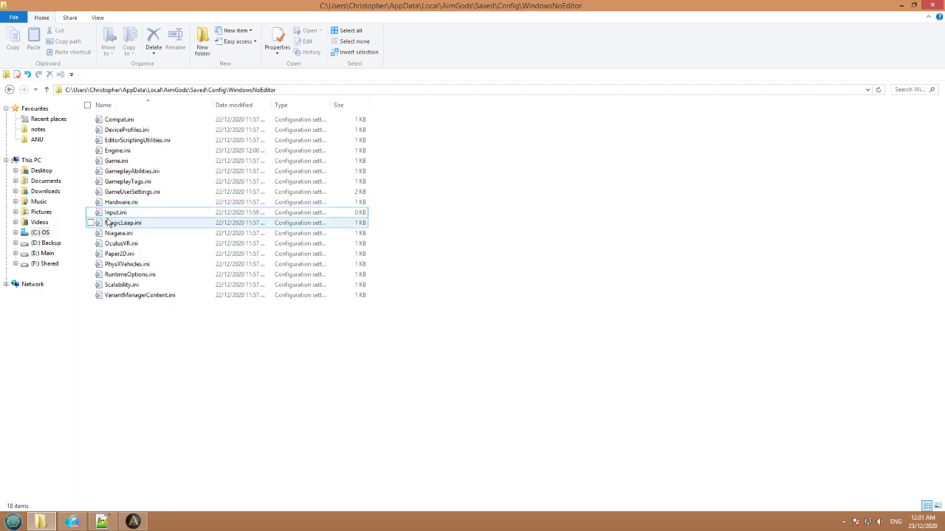
right_click(138, 212)
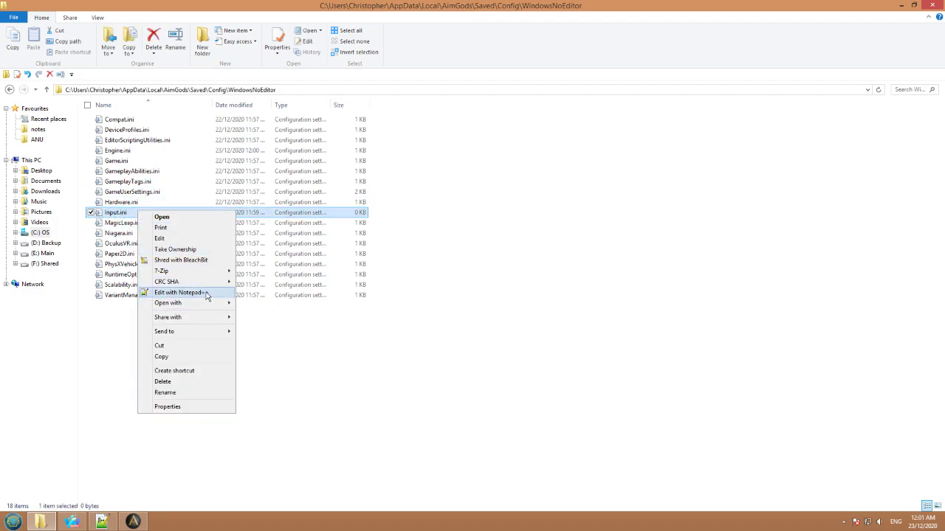
left_click(204, 293)
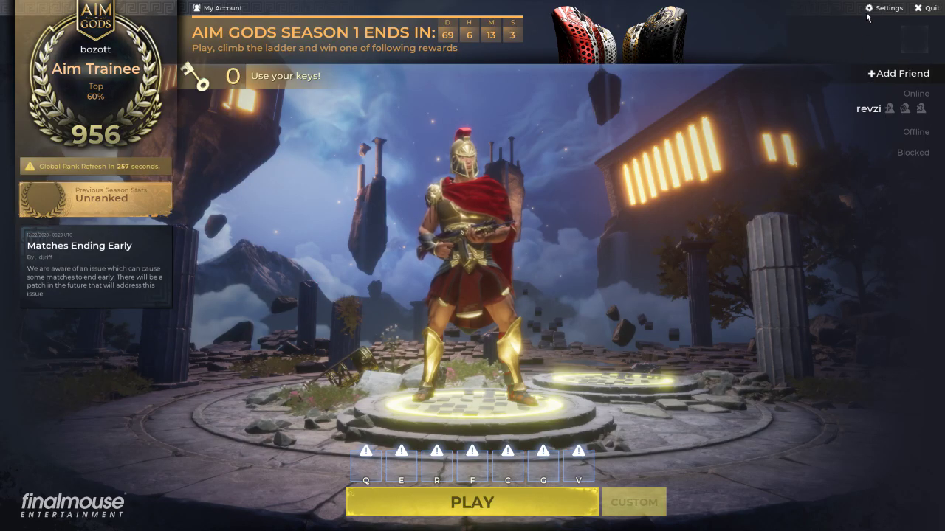
Switch to Aim Gods and set the mouse sensitivity to 16 in the mouse and keyboard options.
left_click(886, 8)
left_click(333, 191)
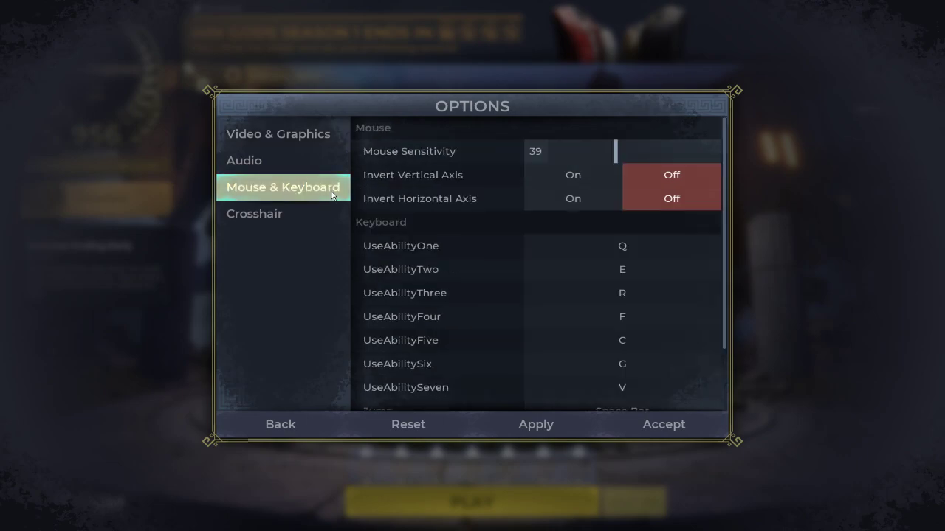
left_click(648, 150)
left_click_drag(648, 150, 577, 150)
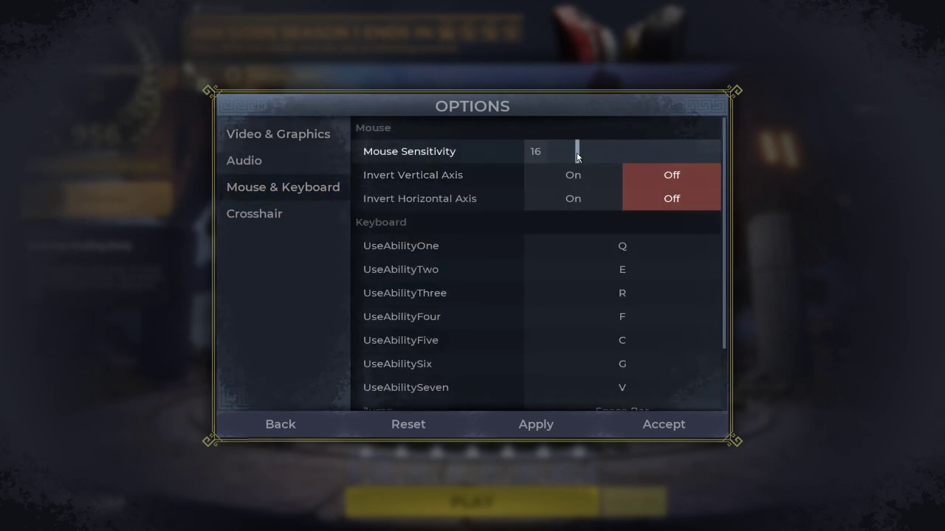
Bind UseAbilityOne through UseAbilitySeven to the number keys 1 to 7 respectively.
left_click(643, 249)
key("1")
left_click(635, 293)
key("3")
left_click(629, 313)
key("4")
left_click(632, 340)
key("5")
left_click(631, 365)
key("6")
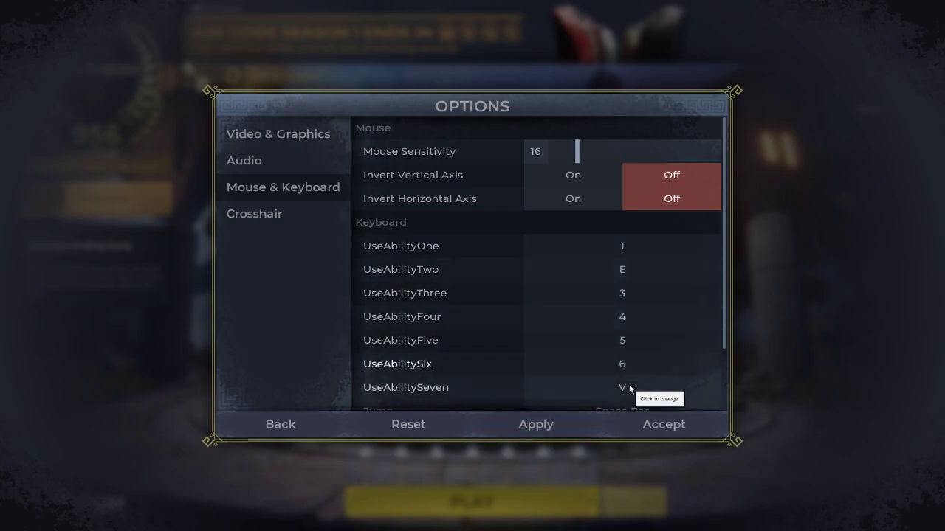
left_click(628, 385)
key("7")
left_click(643, 270)
key("2")
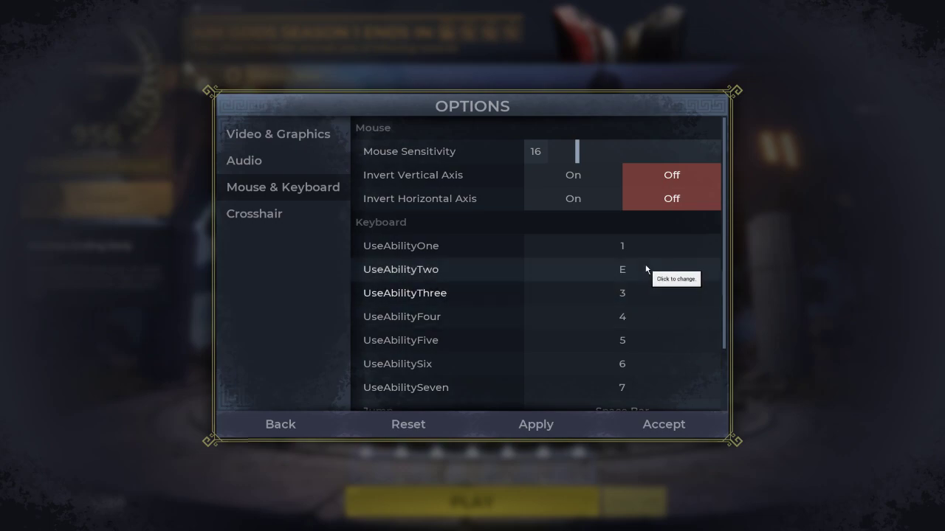
Apply the changed mouse and keyboard settings, check the binding list, and accept the options.
left_click(562, 426)
scroll(569, 368, "down", 3)
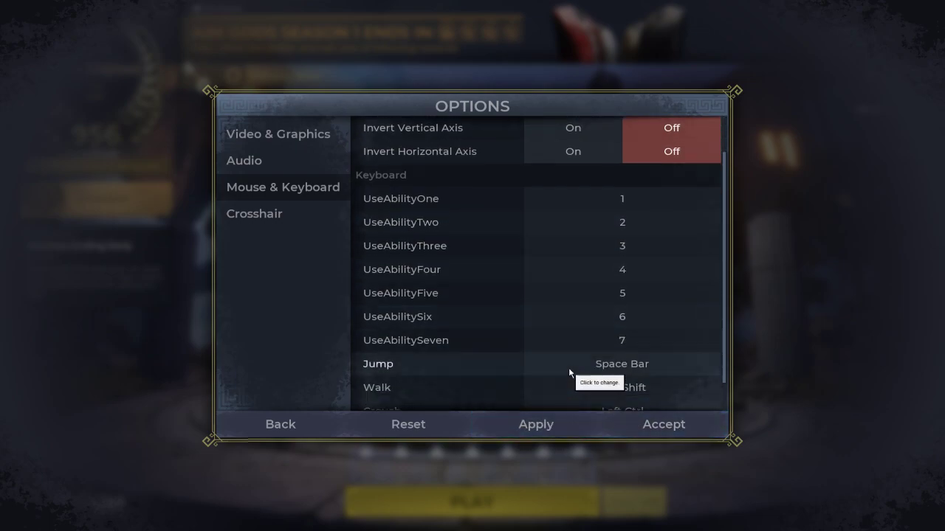
scroll(594, 296, "up", 3)
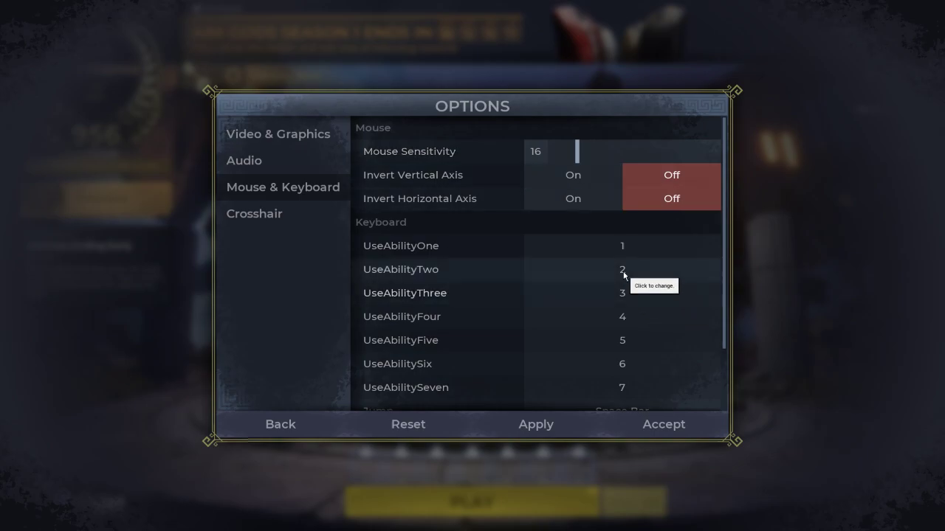
scroll(665, 347, "down", 3)
left_click(654, 428)
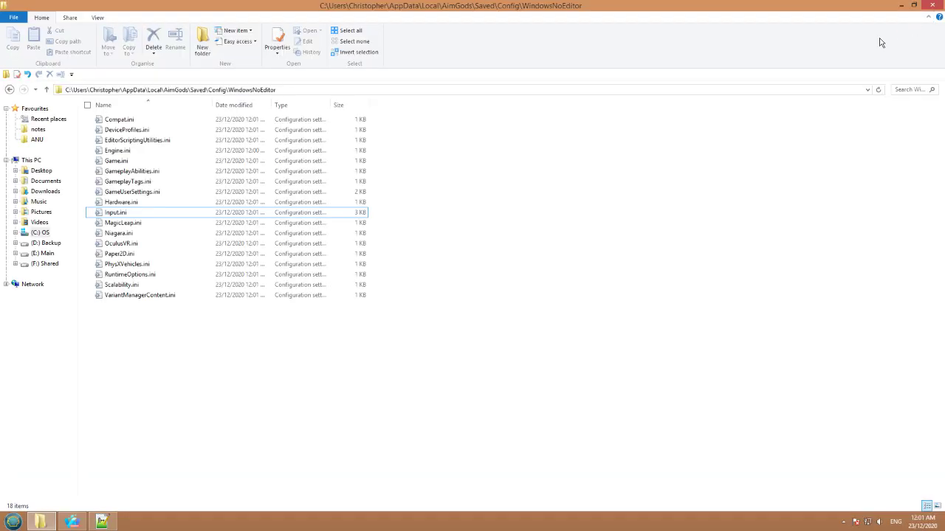
Open Input.ini in Notepad++ with its contents reloaded from disk and examine the ActionMappings and AxisMappings entries.
right_click(118, 213)
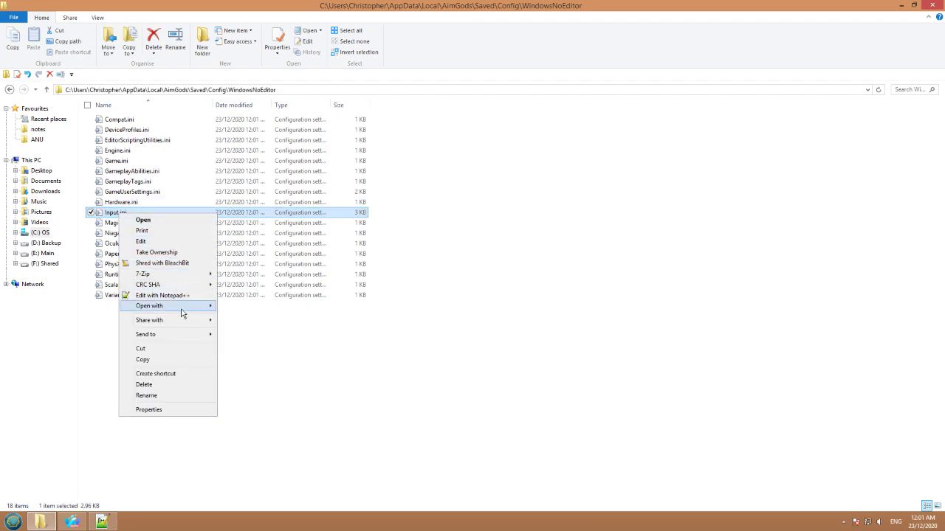
left_click(187, 296)
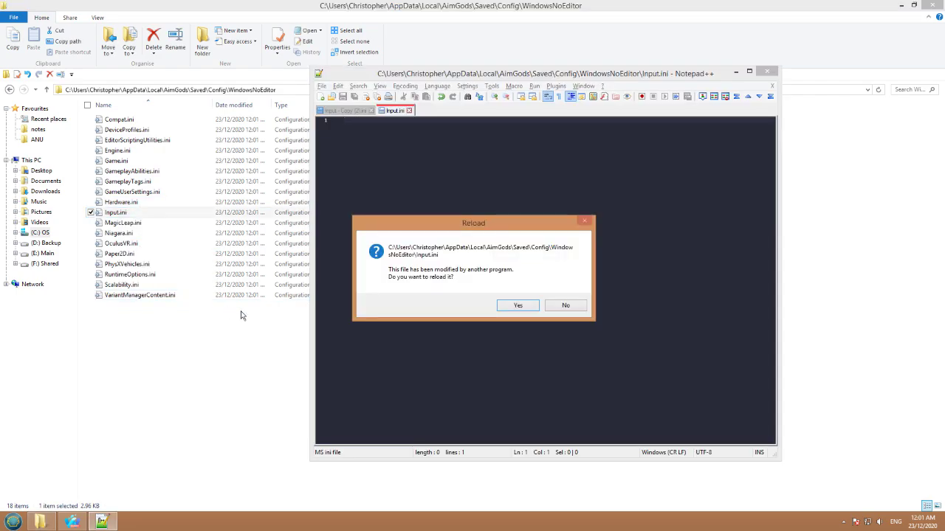
left_click(514, 304)
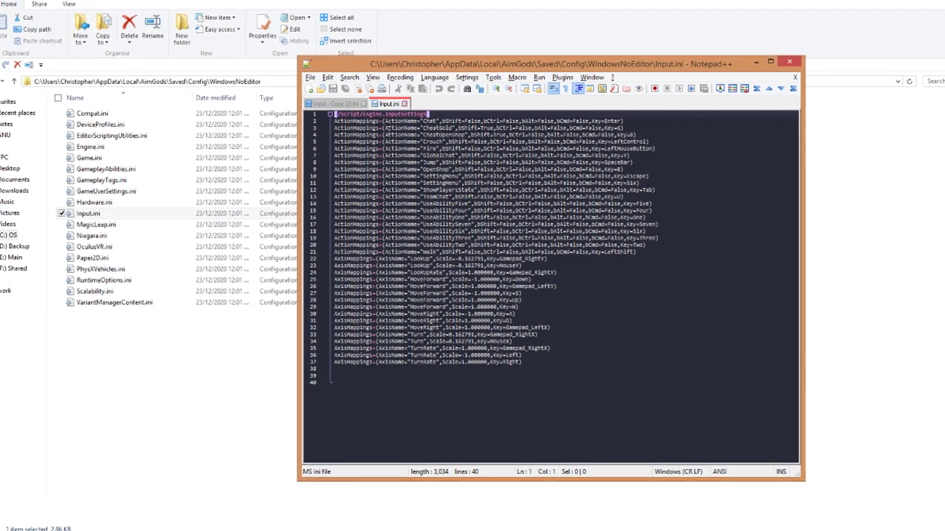
left_click_drag(344, 126, 474, 244)
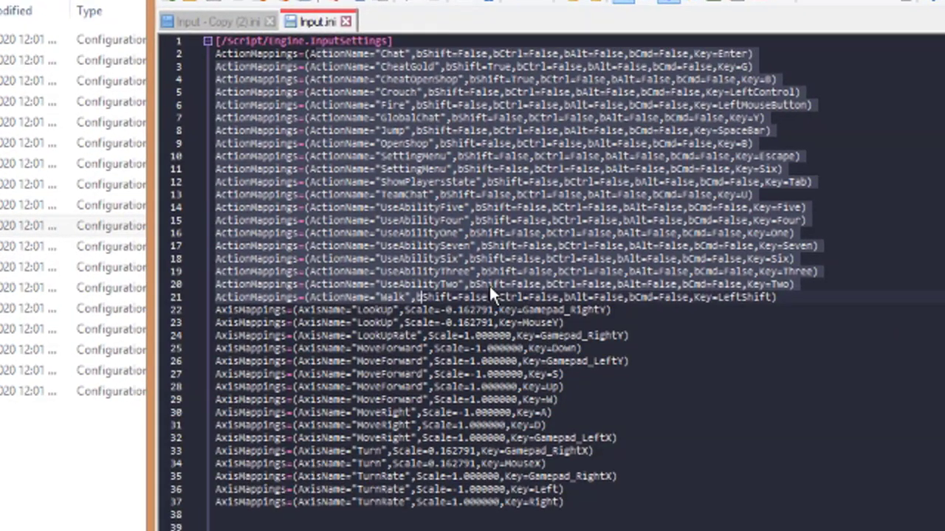
left_click(537, 275)
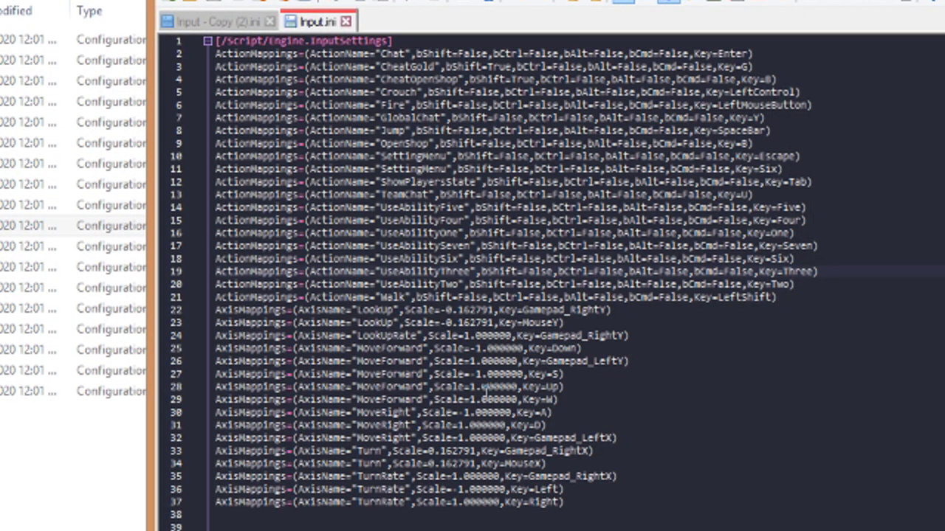
left_click_drag(249, 309, 386, 502)
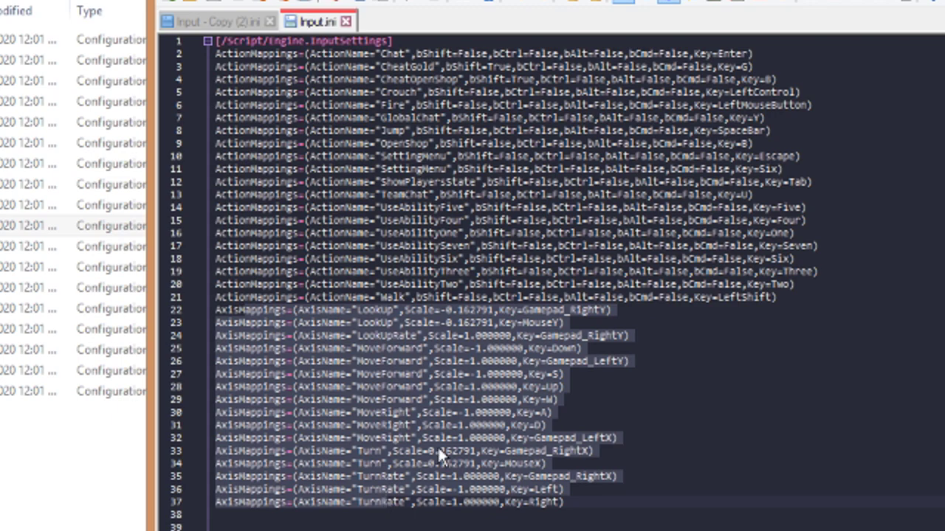
left_click(443, 375)
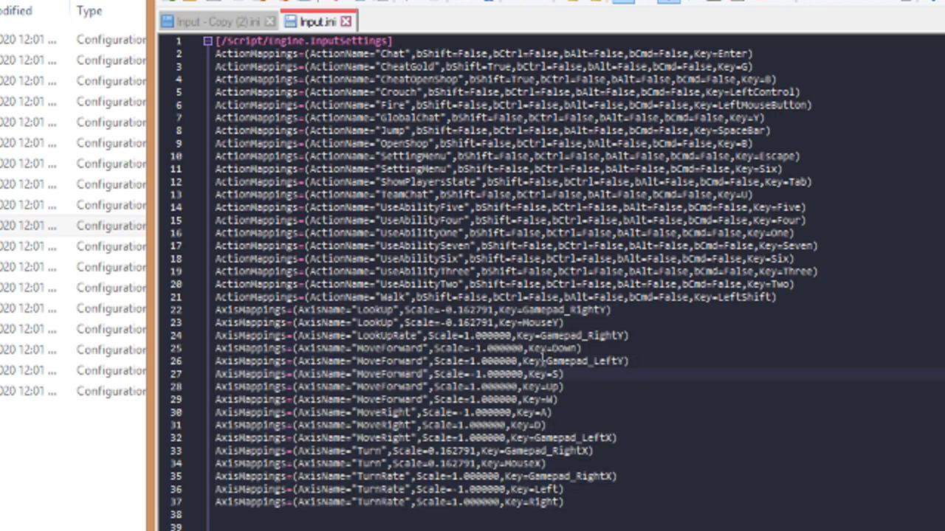
key("alt+F4")
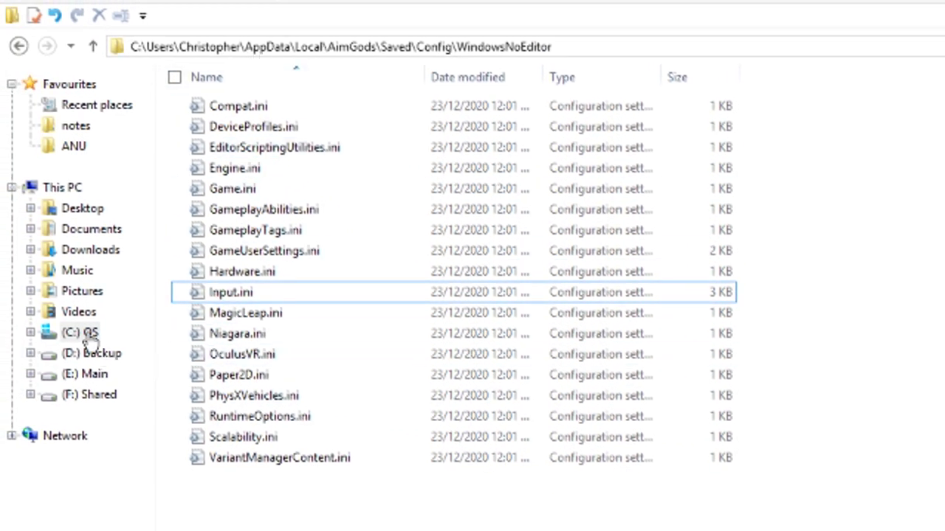
Browse in File Explorer from the C: drive through Users and the account's profile folder to AppData\Local.
left_click(90, 336)
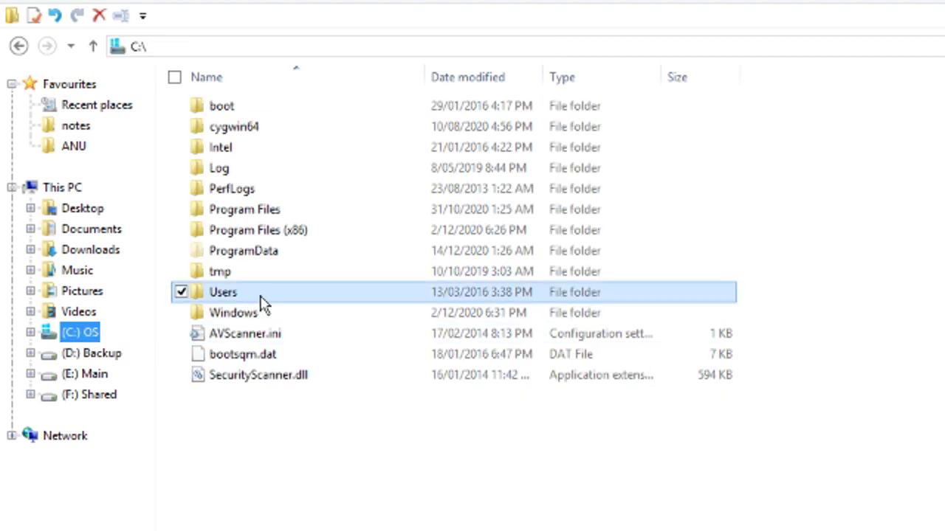
mouse_move(264, 305)
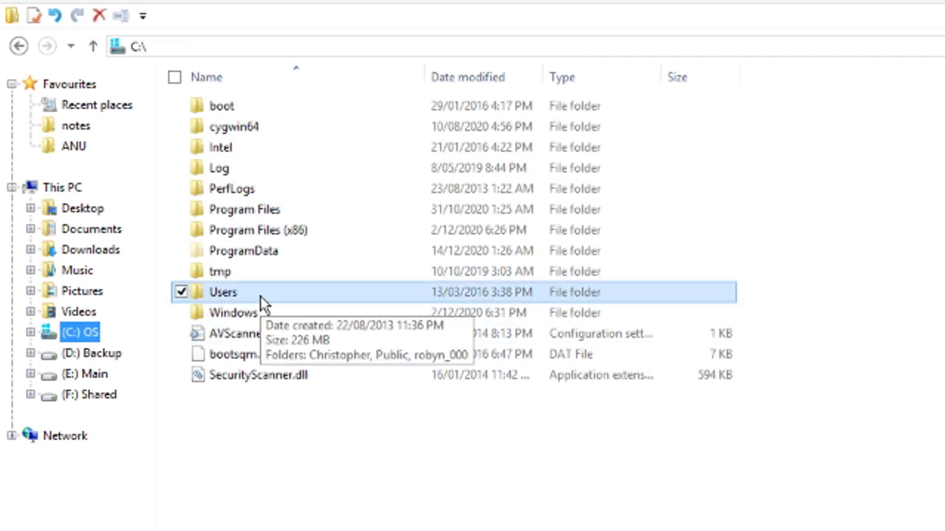
double_click(262, 302)
double_click(285, 118)
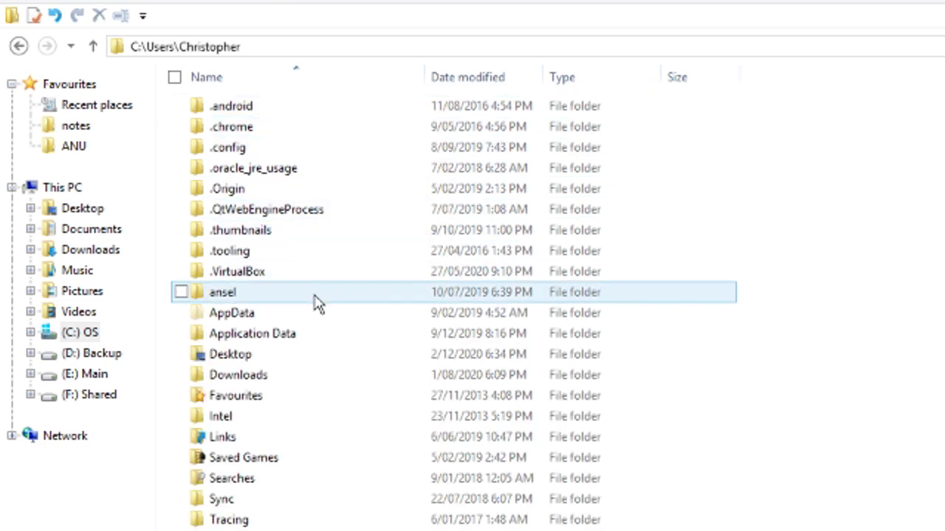
double_click(284, 313)
double_click(280, 107)
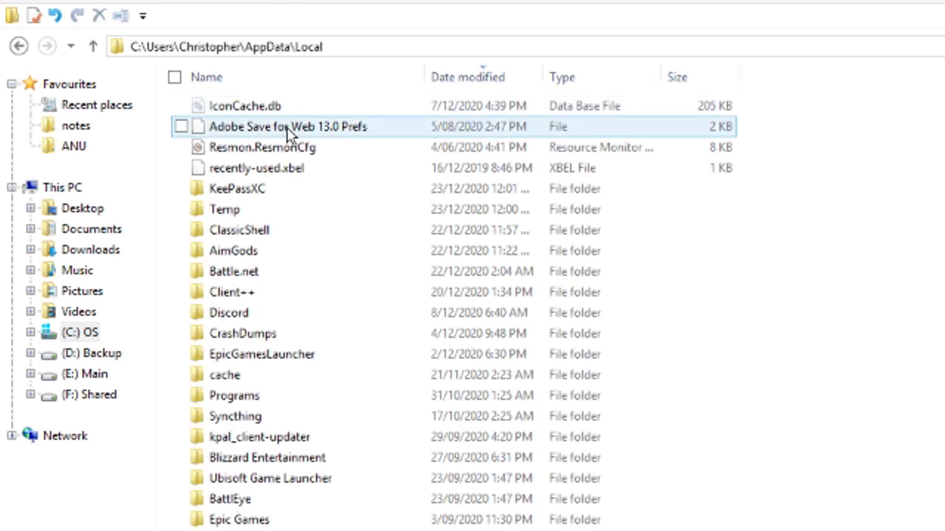
Open AimGods\Saved\Config\WindowsNoEditor inside the Local folder and point out the Input.ini file.
double_click(306, 251)
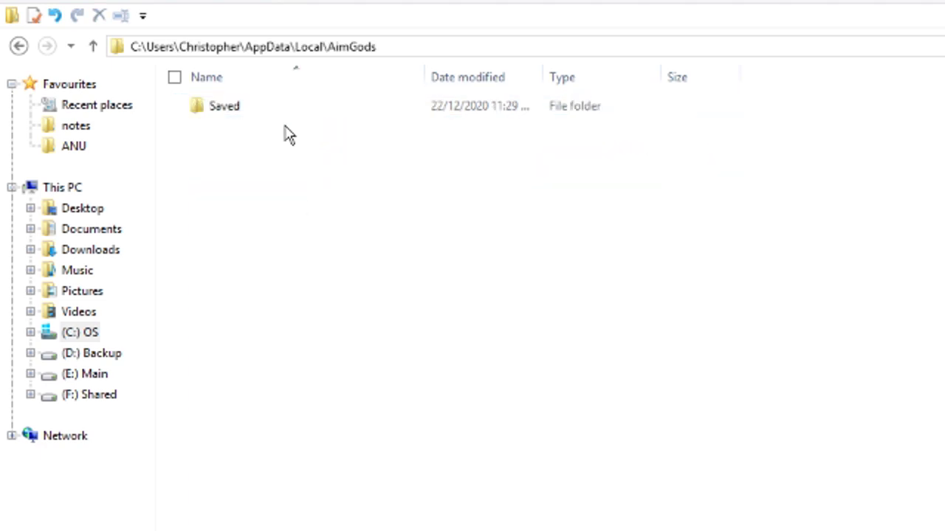
double_click(283, 111)
double_click(283, 111)
left_click(285, 131)
double_click(284, 130)
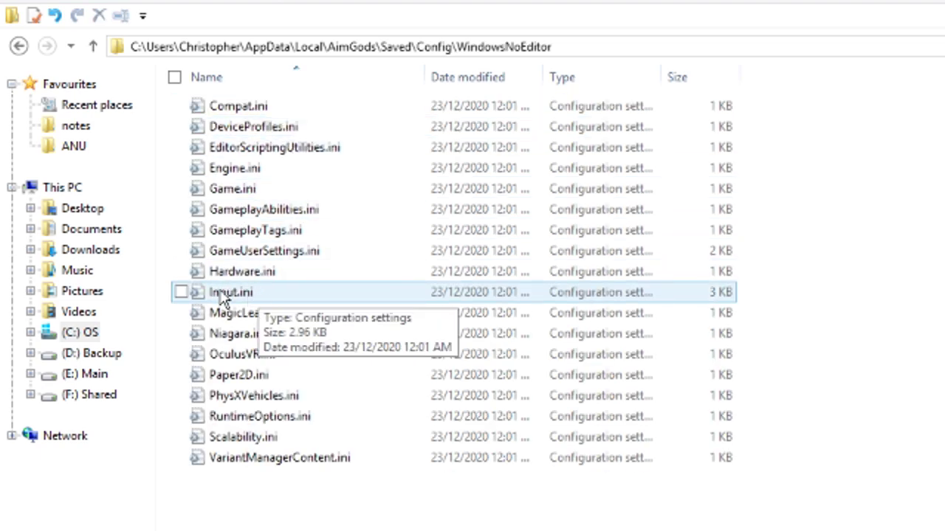
left_click(224, 294)
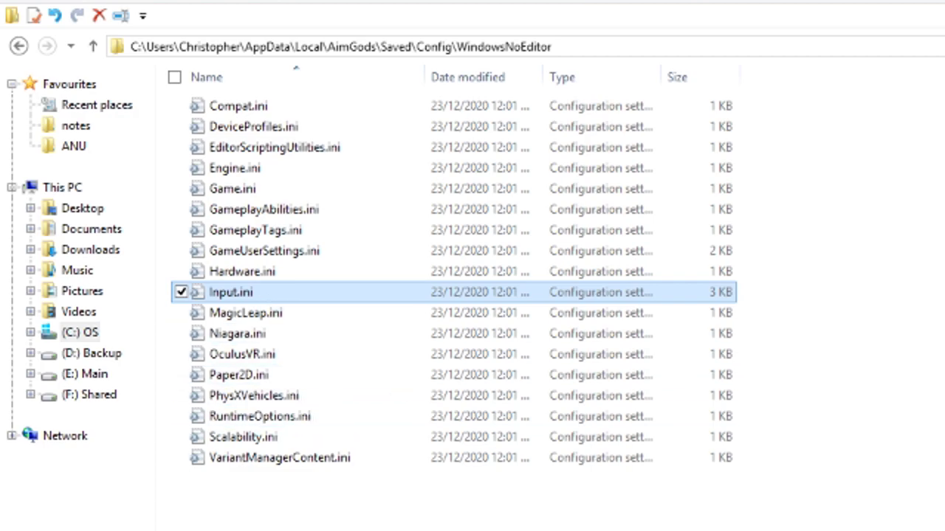
key("ctrl+space")
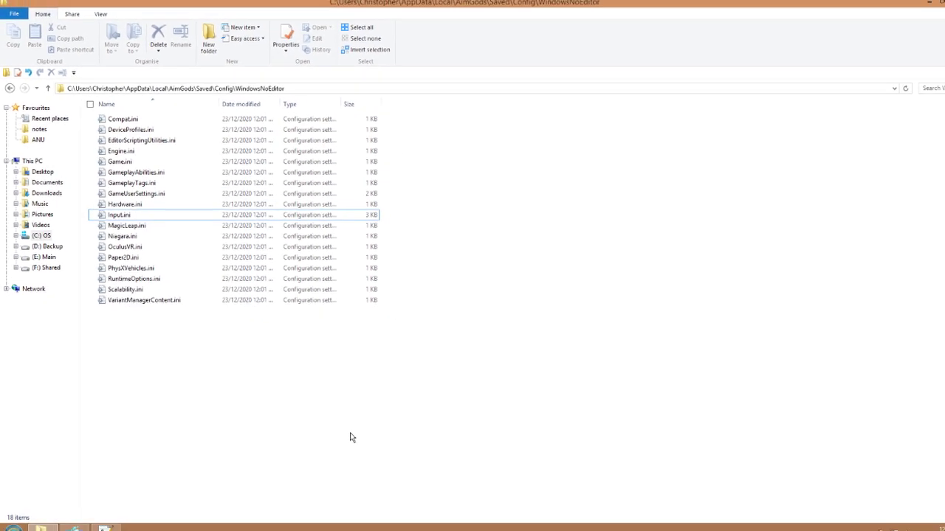
Run %appdata% to open the Roaming folder and go up to its parent AppData folder.
key("super+r")
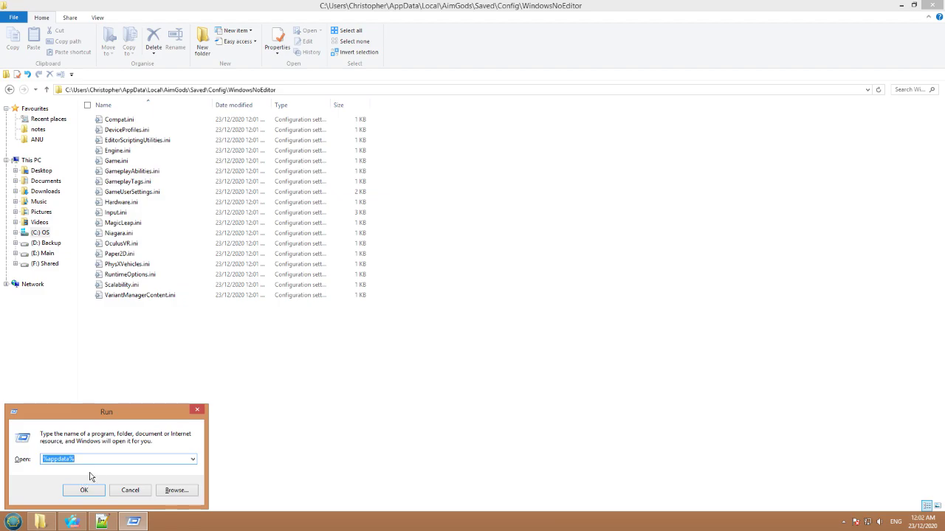
type("%")
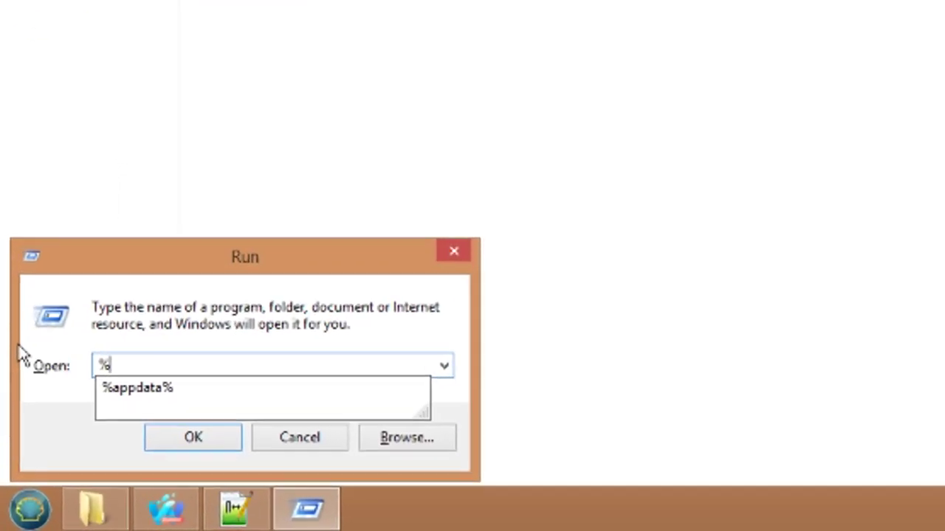
type("appdata%")
key("Return")
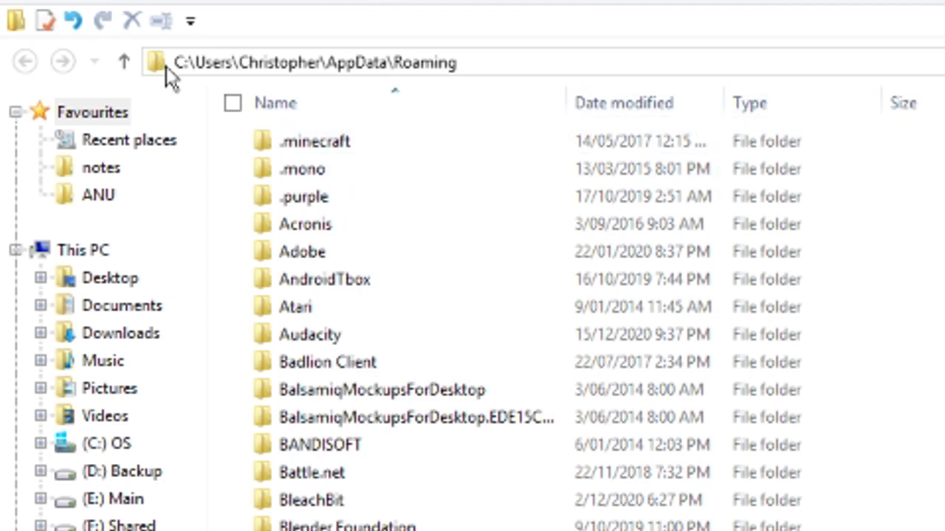
left_click(134, 63)
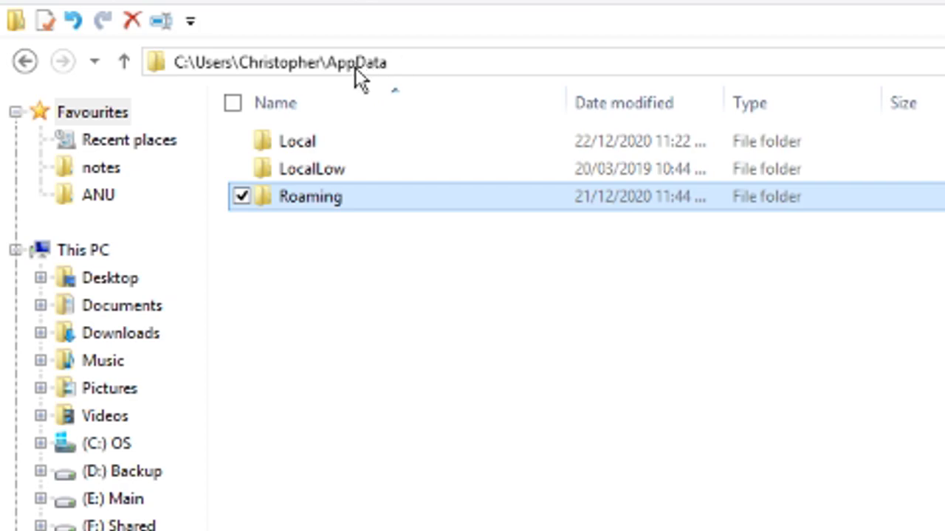
Go from AppData into Local\AimGods\Saved\Config\WindowsNoEditor and select Input.ini.
double_click(336, 140)
double_click(341, 159)
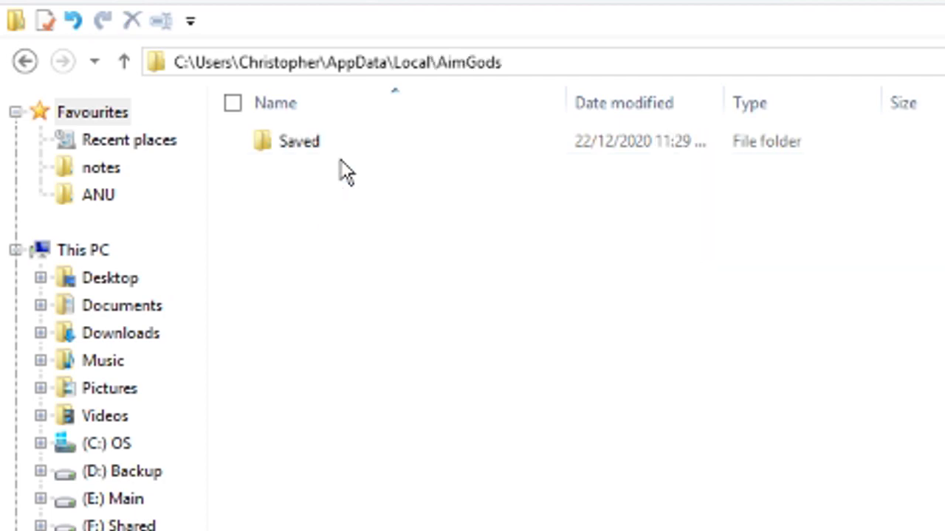
double_click(303, 144)
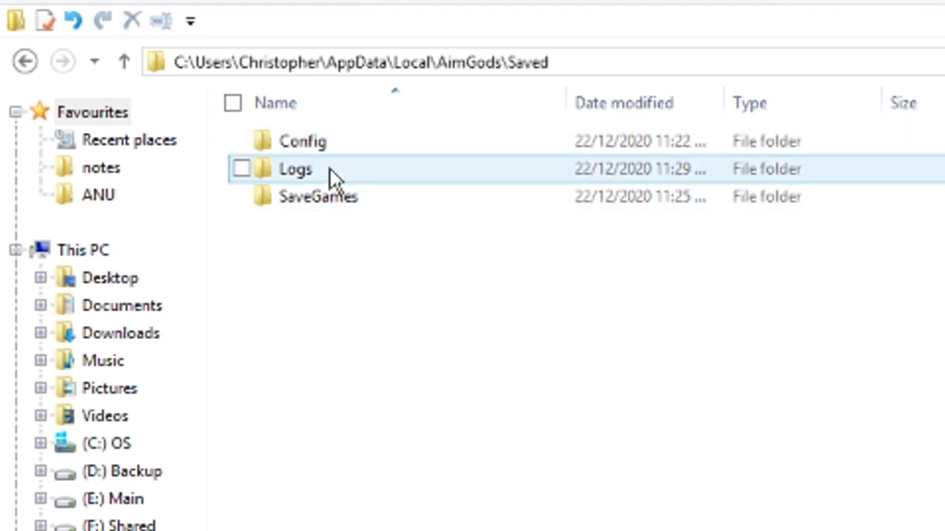
double_click(328, 144)
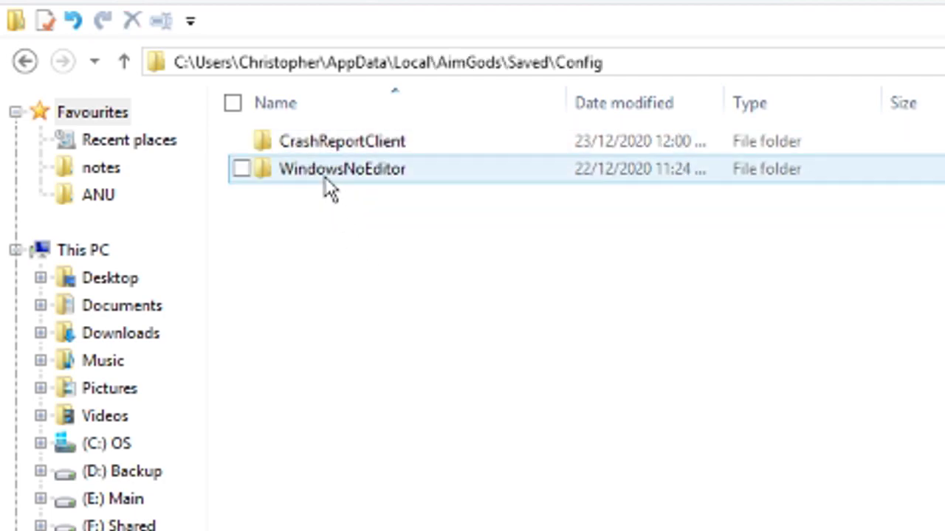
double_click(326, 178)
left_click(333, 398)
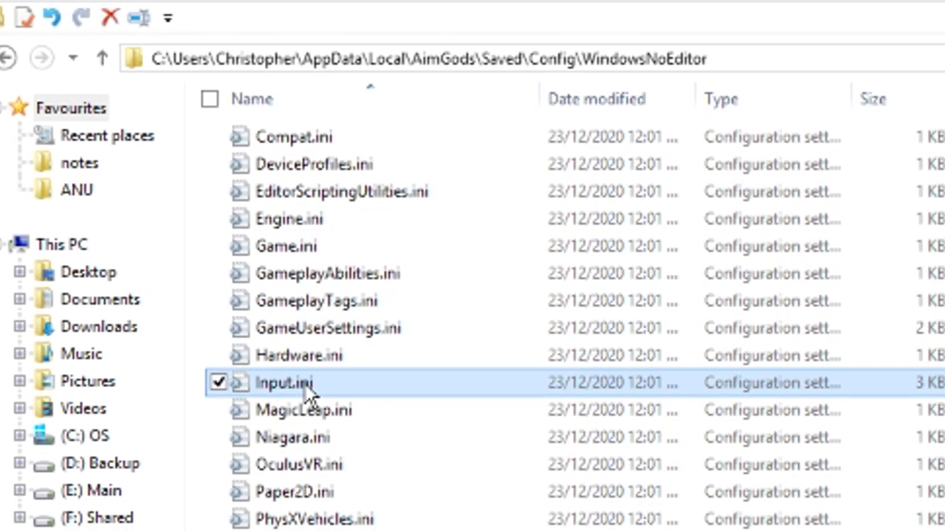
Open Input.ini in Notepad++ and look over the ActionMappings lines.
right_click(309, 393)
left_click(195, 502)
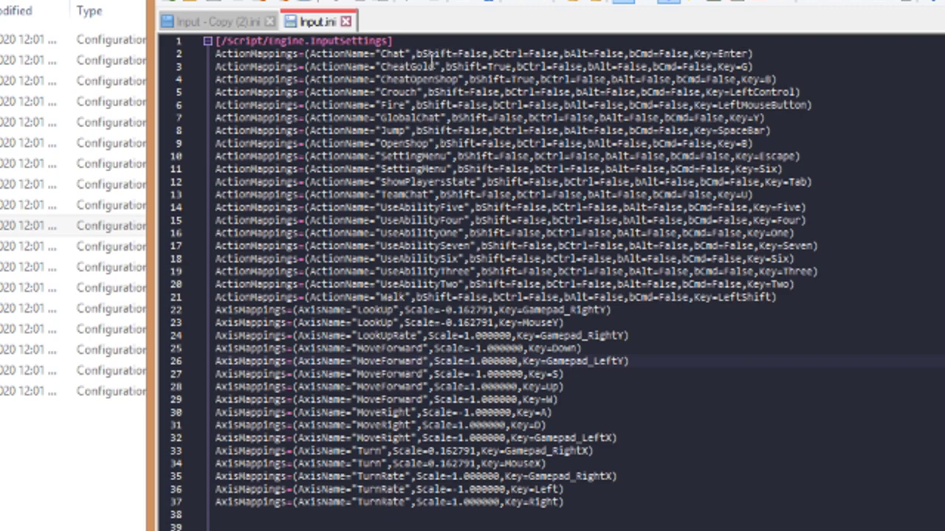
left_click_drag(275, 55, 325, 297)
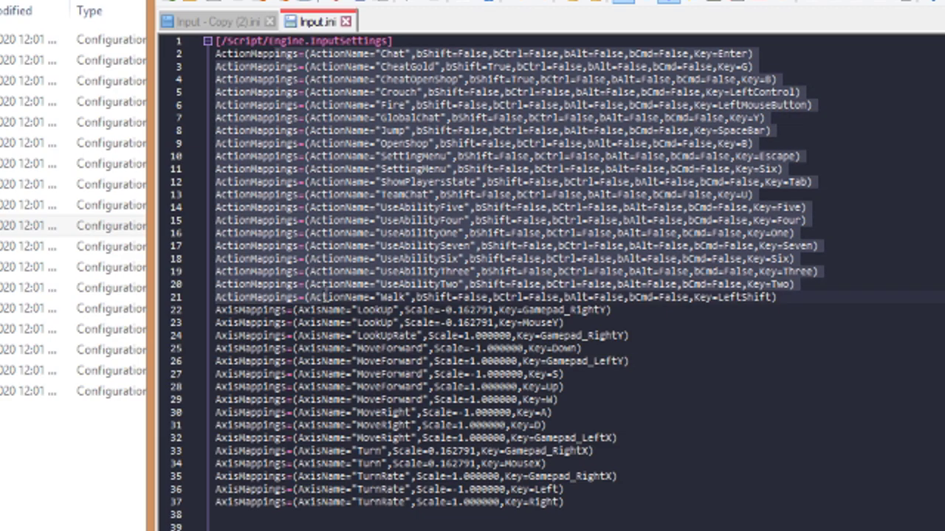
left_click(473, 220)
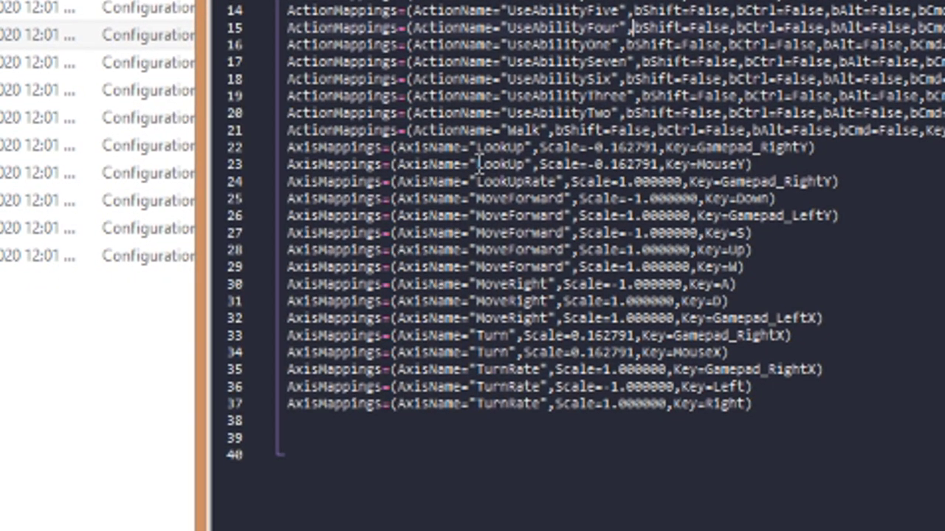
Examine the LookUp MouseY line with its Scale value and the Turn axis lines in Input.ini.
double_click(492, 164)
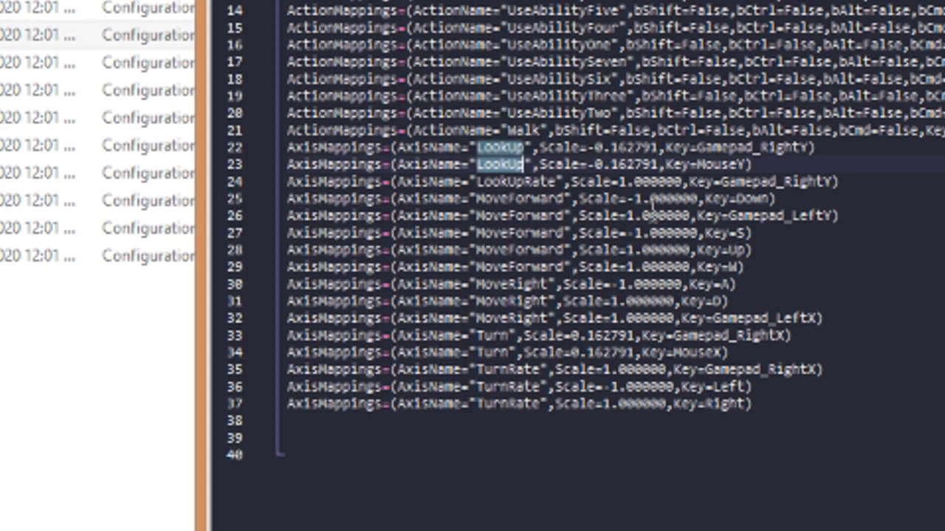
left_click_drag(588, 164, 657, 164)
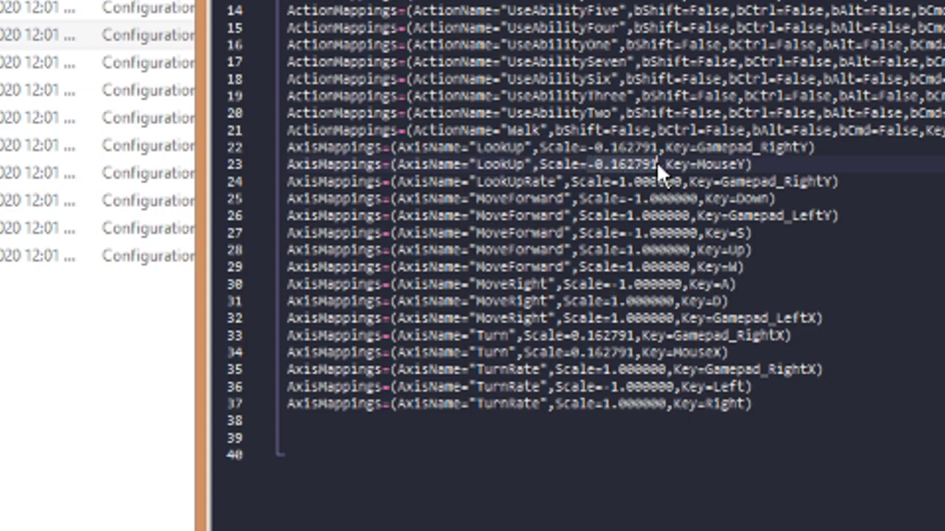
left_click(591, 217)
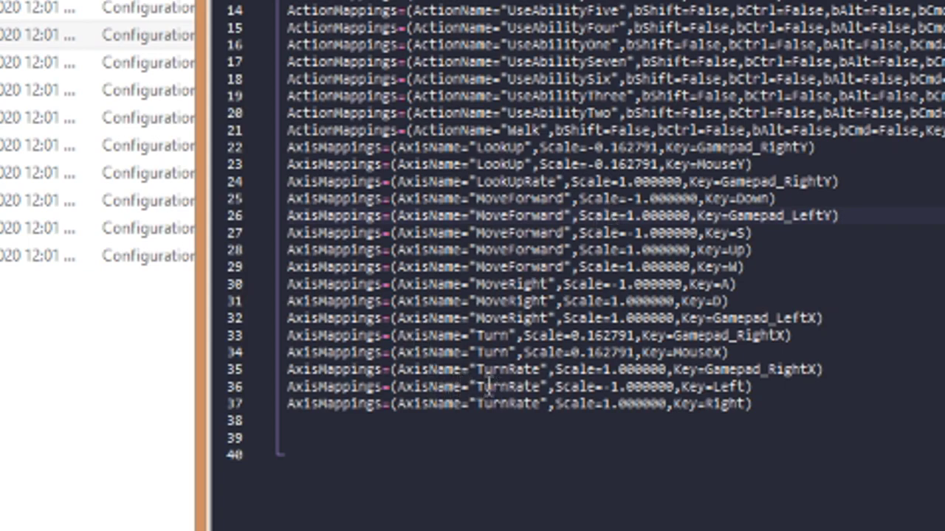
left_click_drag(475, 336, 510, 336)
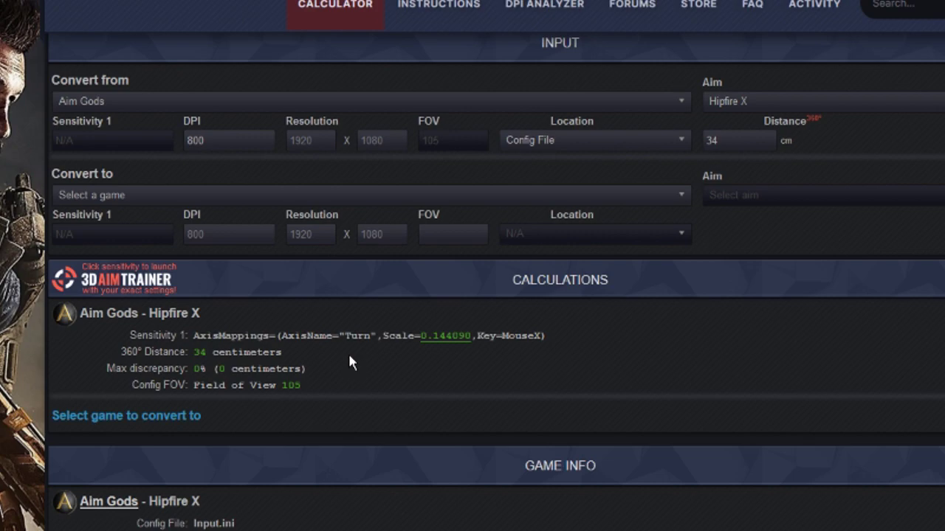
In the web sensitivity calculator, choose Config File as the Aim Gods location and check the calculated Turn scale.
left_click(670, 138)
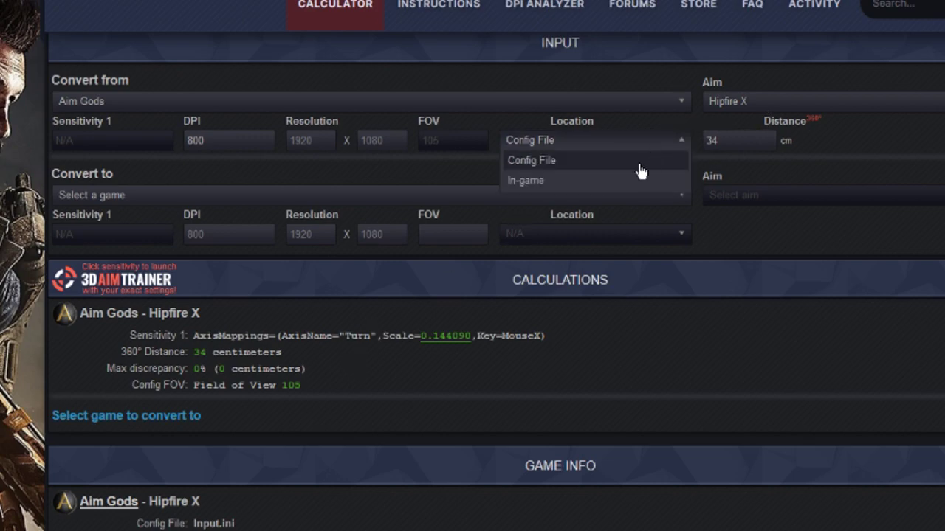
left_click(561, 161)
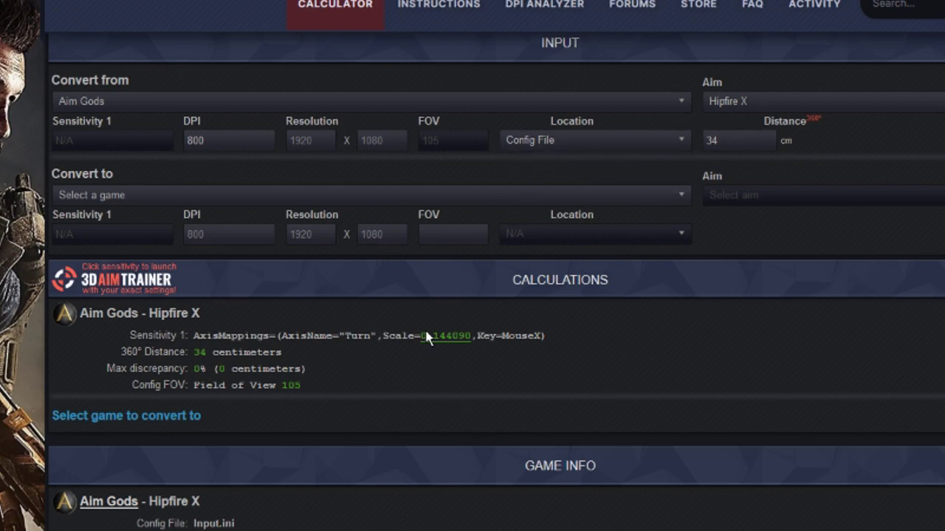
left_click_drag(421, 334, 477, 337)
left_click(448, 374)
Switch back to Notepad++ and point out the Scale values in the Turn and LookUp lines for mouse and gamepad.
key("alt+Tab")
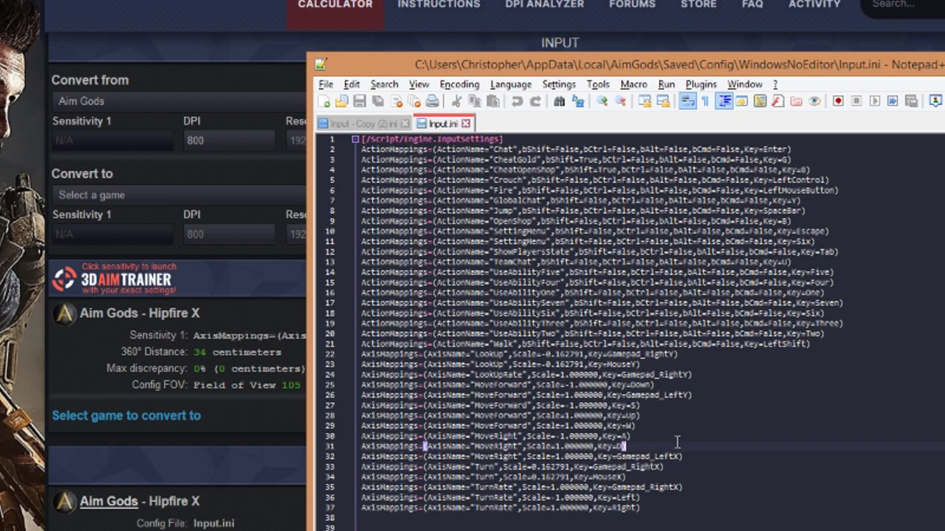
left_click_drag(570, 476, 530, 477)
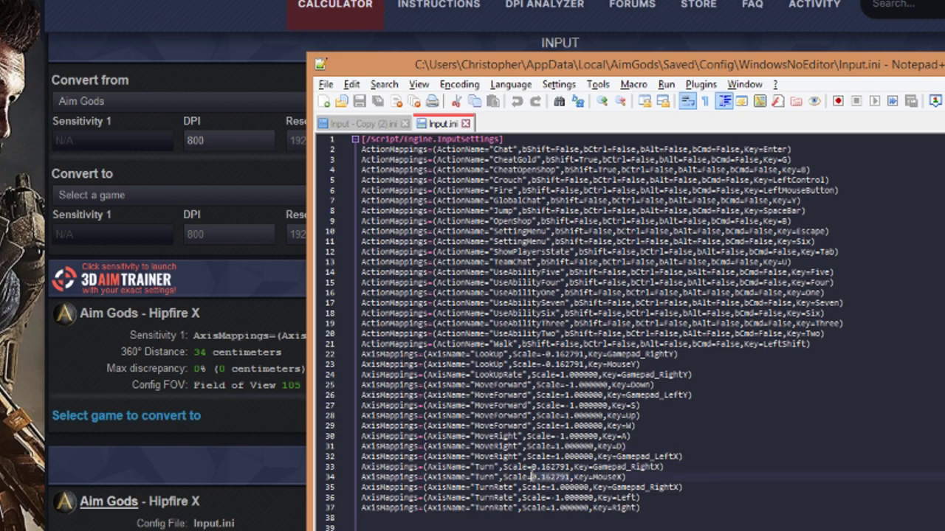
left_click(543, 468)
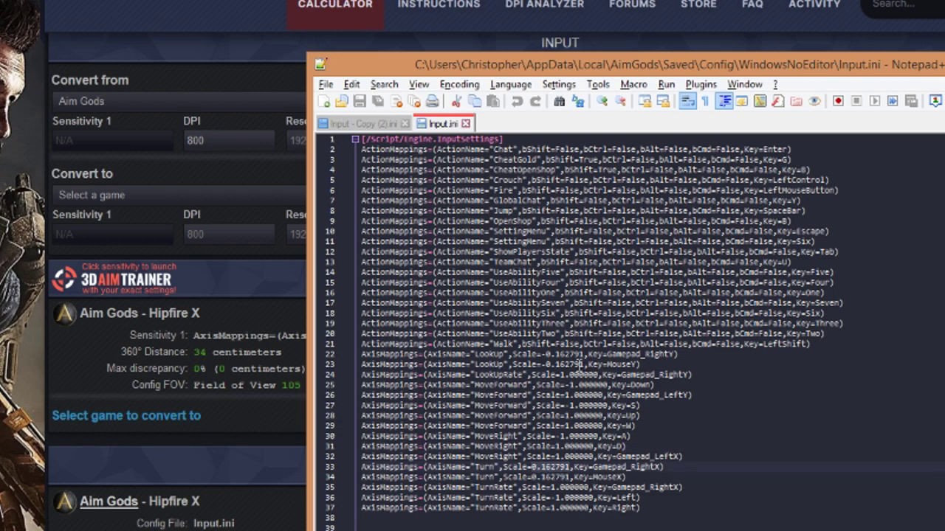
left_click_drag(586, 364, 545, 364)
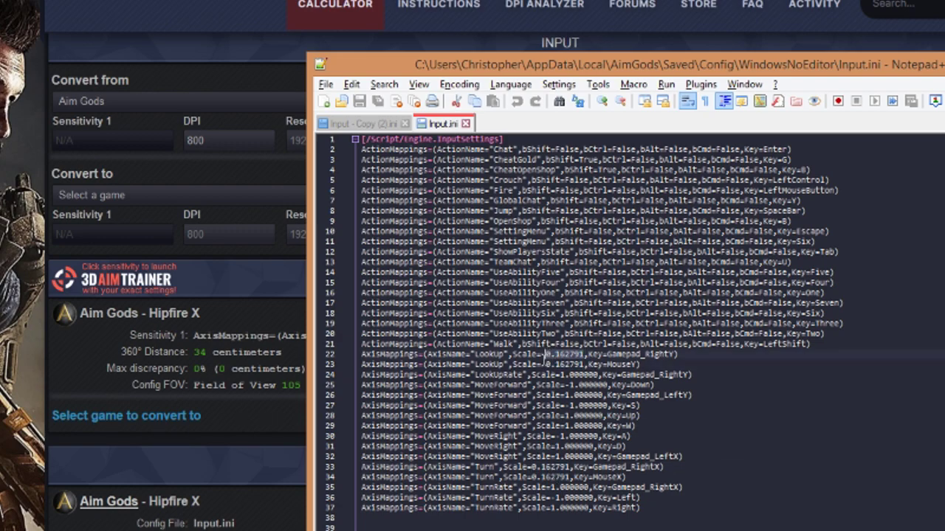
left_click(533, 385)
type("-")
left_click(577, 252)
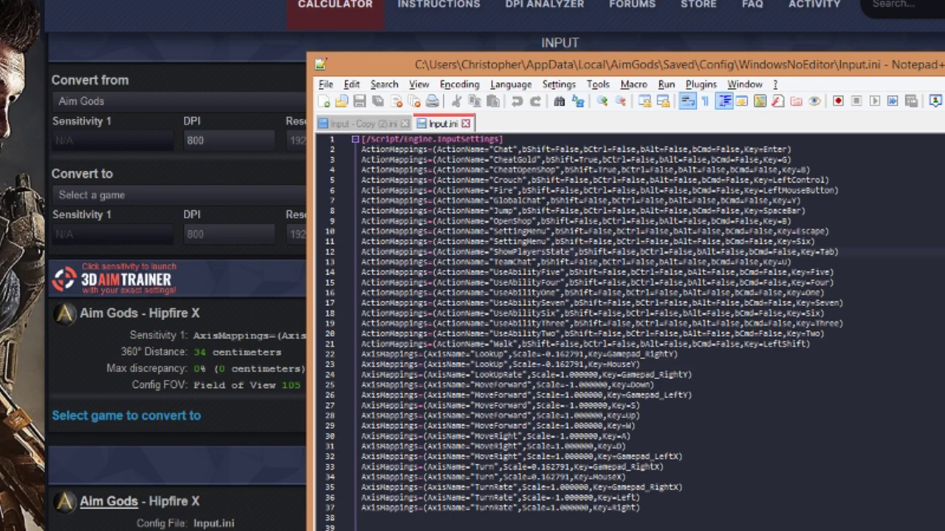
Replace all mappings under the InputSettings header of Input.ini with those from Input - Copy (2).ini and save the file.
left_click(349, 120)
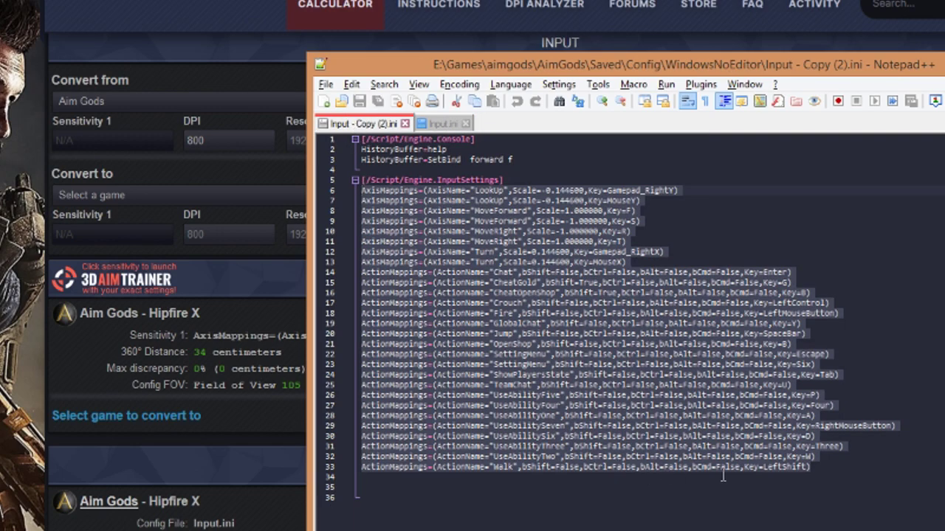
key("ctrl+Tab")
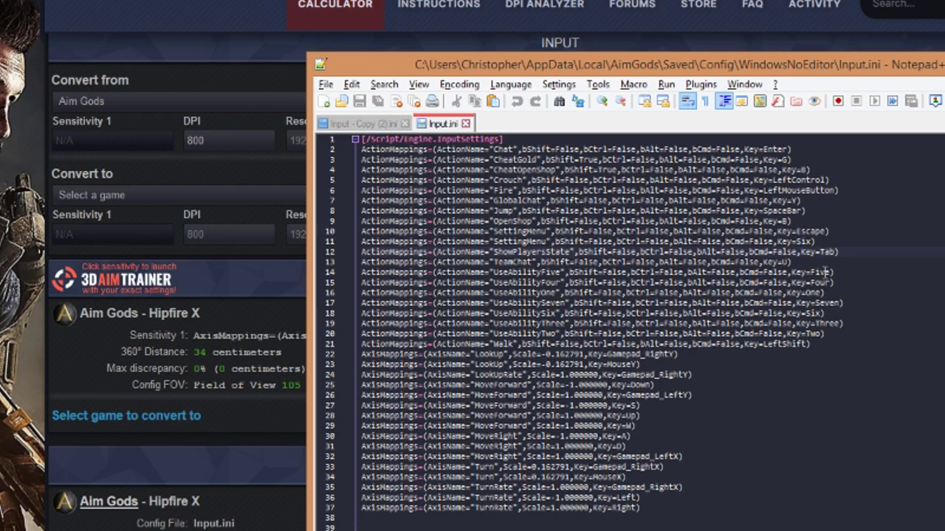
left_click_drag(672, 504, 303, 153)
key("ctrl+v")
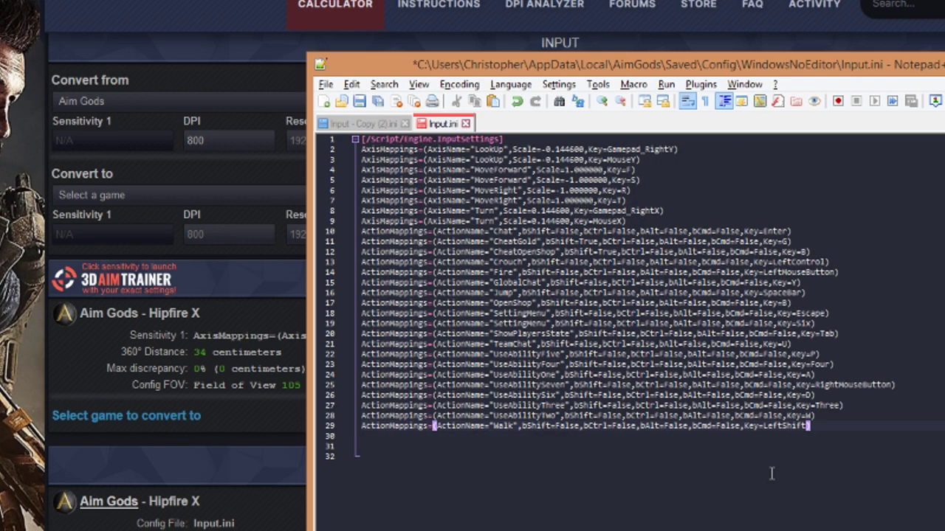
key("ctrl+s")
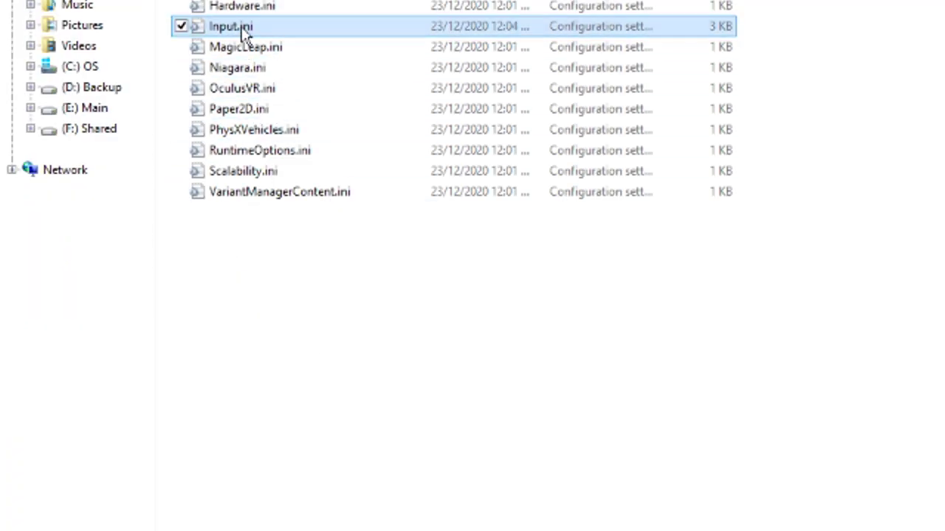
Make Input.ini read-only in its file properties and apply the change.
right_click(269, 31)
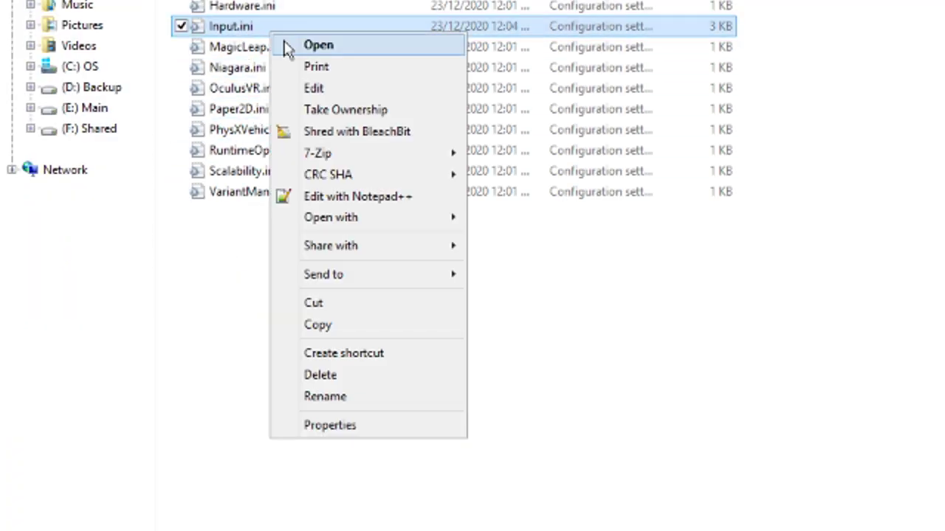
left_click(353, 424)
left_click(399, 411)
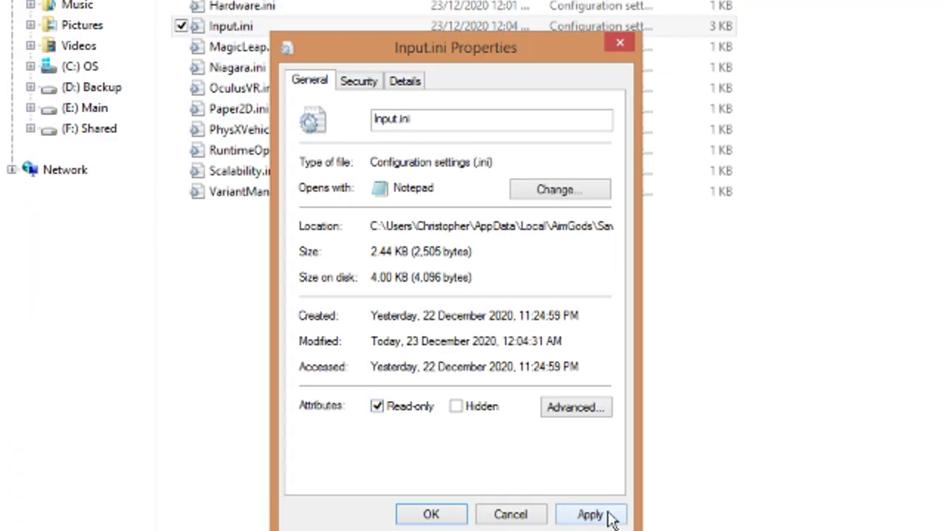
left_click(610, 515)
Launch Aim Gods and check the mouse sensitivity and ability key bindings in the Mouse & Keyboard options.
key("alt+Tab")
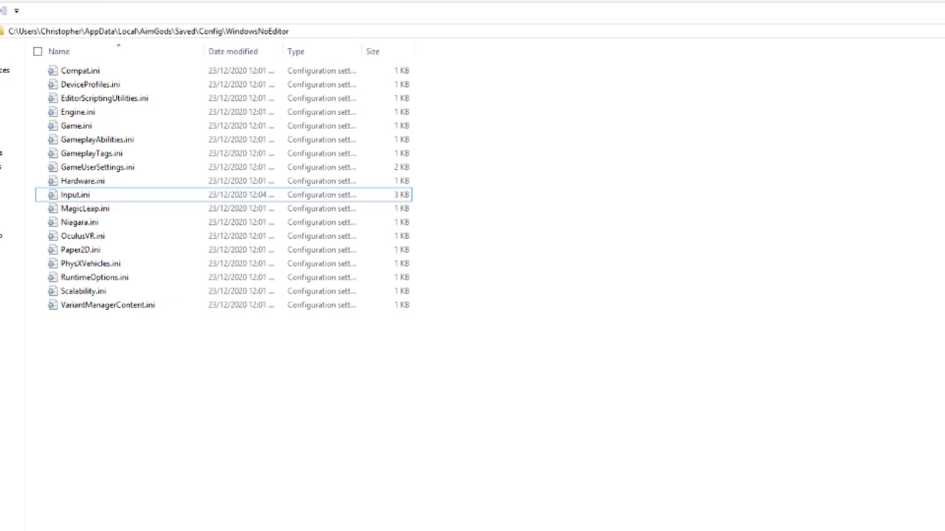
key("super")
left_click(89, 293)
left_click(572, 460)
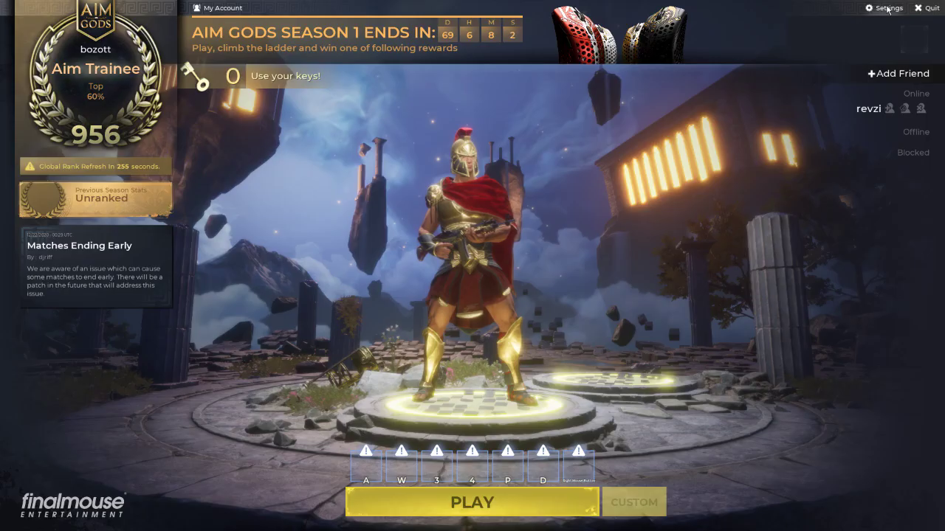
left_click(887, 8)
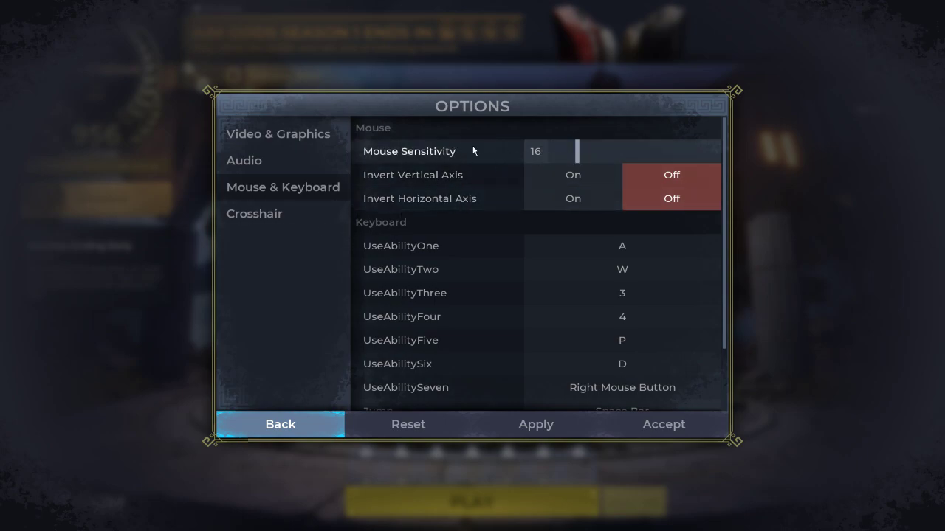
left_click(317, 422)
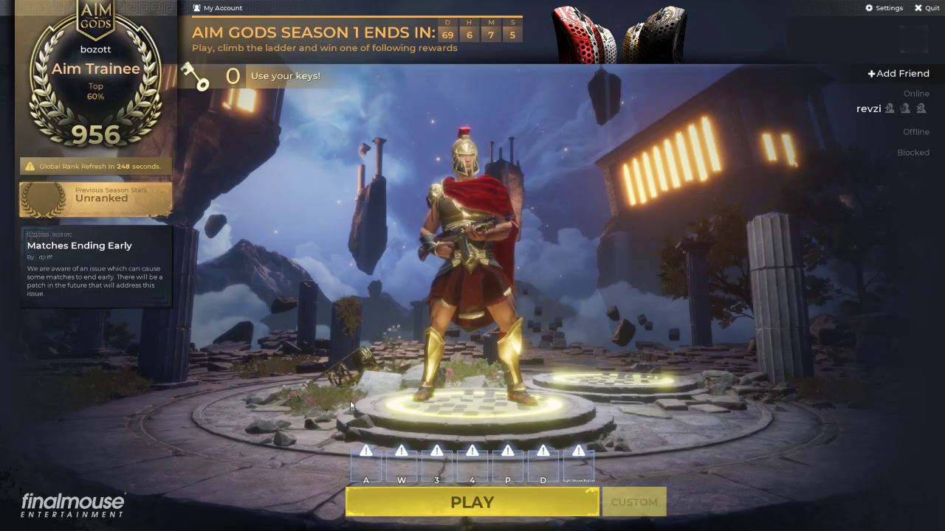